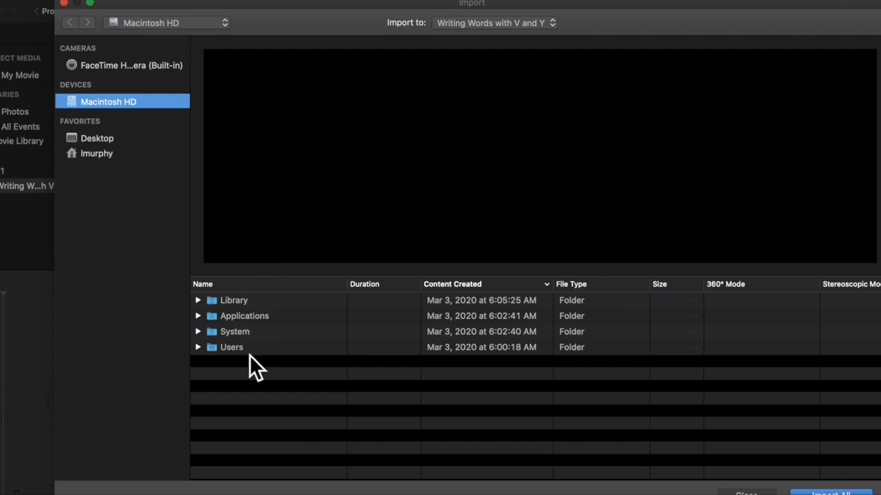
Close the import window and add the 1.4-minute picture-book clip of the woman holding a child to the timeline.
{"action": "left_click", "coordinate": [113, 69]}
{"action": "left_click", "coordinate": [64, 5]}
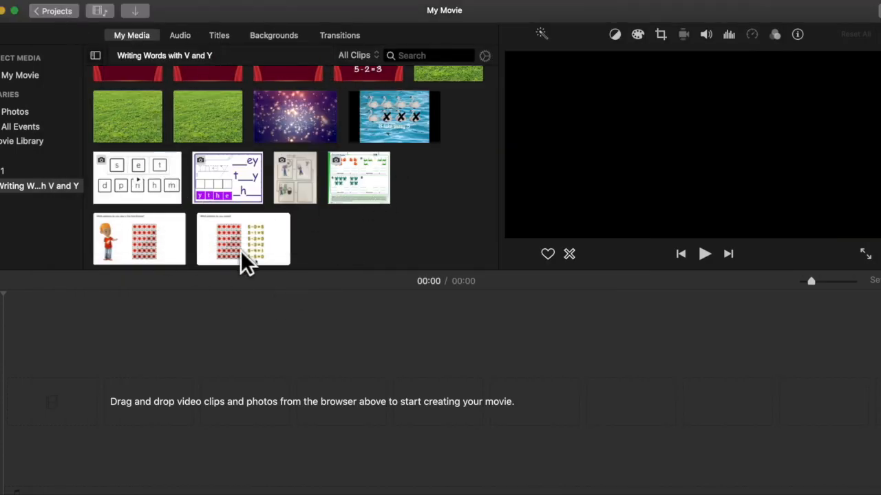
{"action": "left_click", "coordinate": [246, 260]}
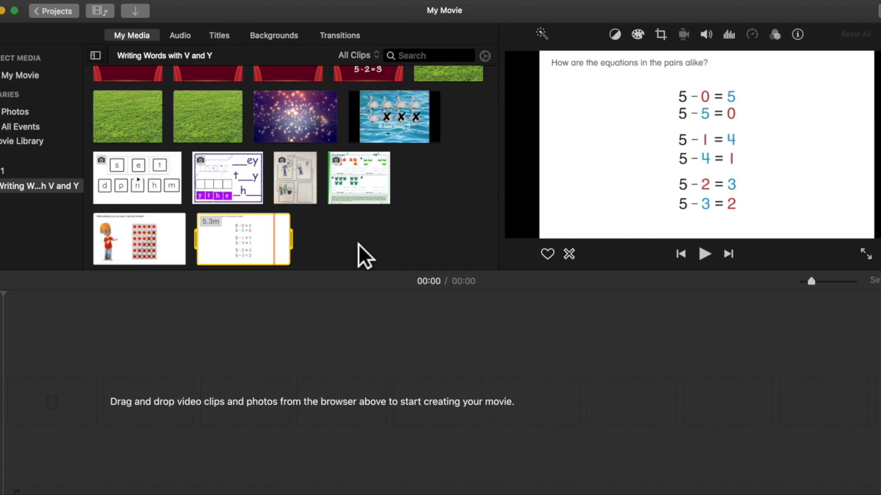
{"action": "scroll", "coordinate": [364, 256], "scroll_direction": "up", "scroll_amount": 10}
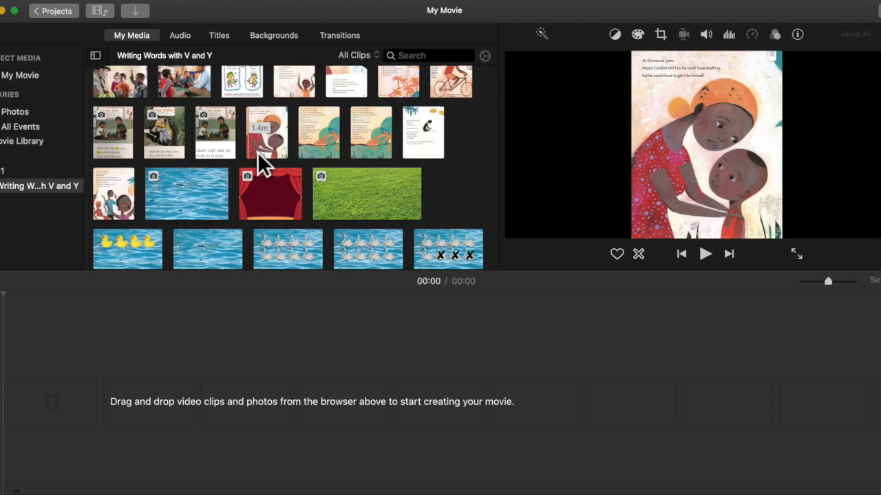
{"action": "left_click_drag", "start_coordinate": [281, 143], "coordinate": [45, 410]}
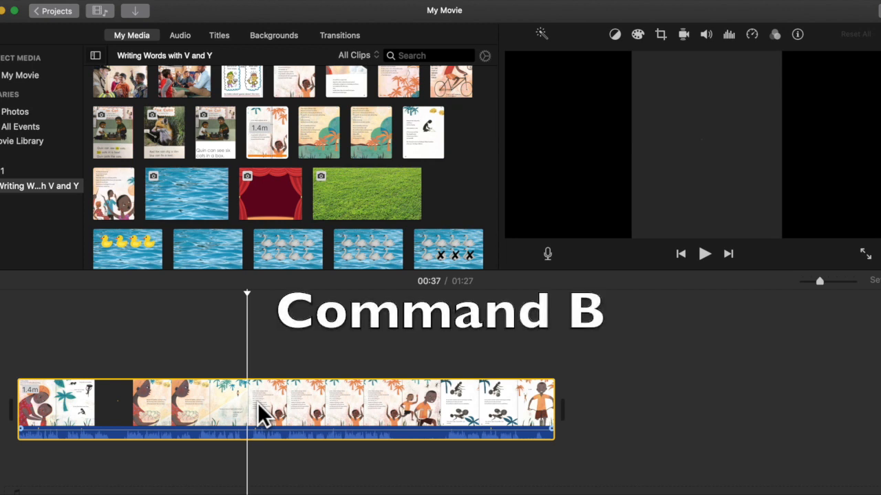
Try cutting out the segment between 00:37 and 01:02 of the timeline clip, and undo the edits.
{"action": "key", "text": "super+b"}
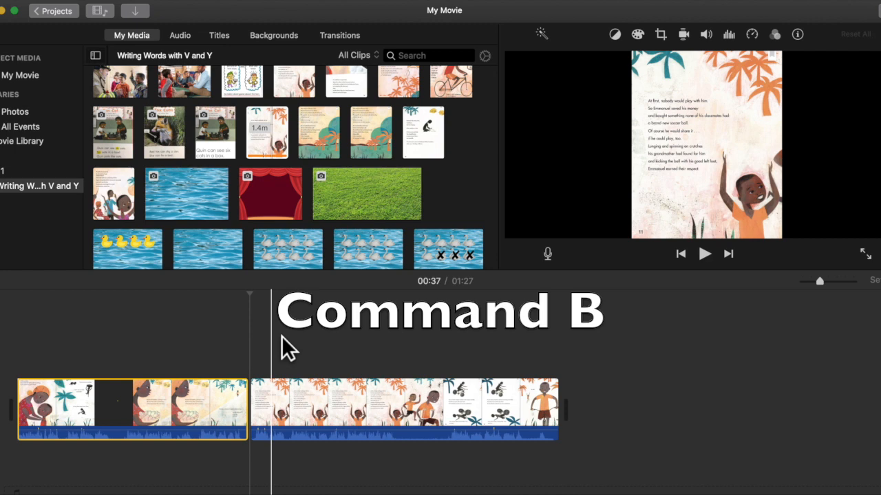
{"action": "left_click", "coordinate": [410, 338]}
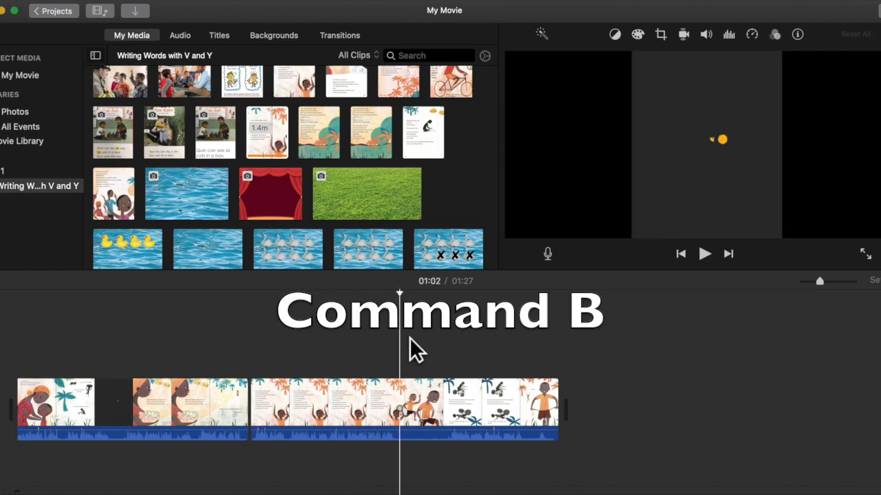
{"action": "key", "text": "super+b"}
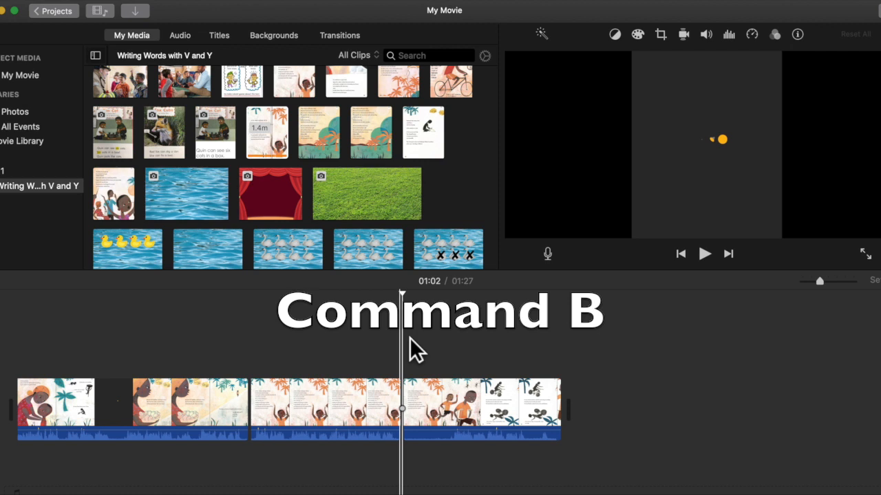
{"action": "left_click", "coordinate": [361, 399]}
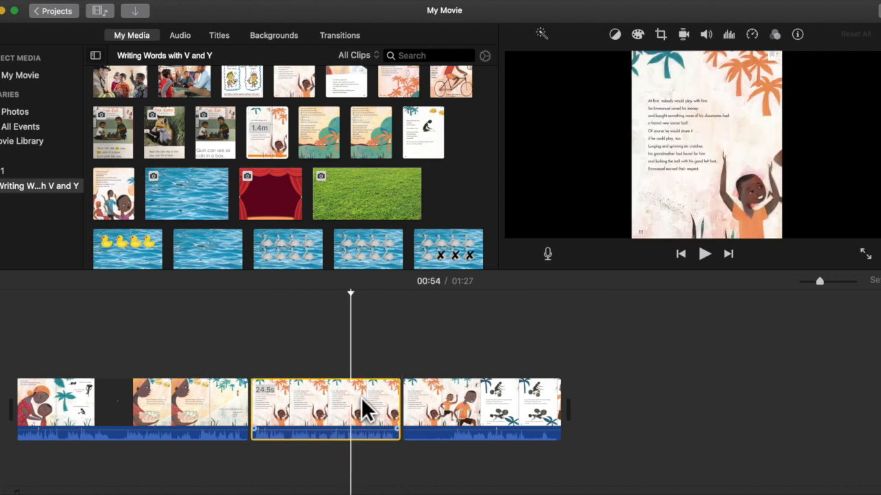
{"action": "key", "text": "Delete"}
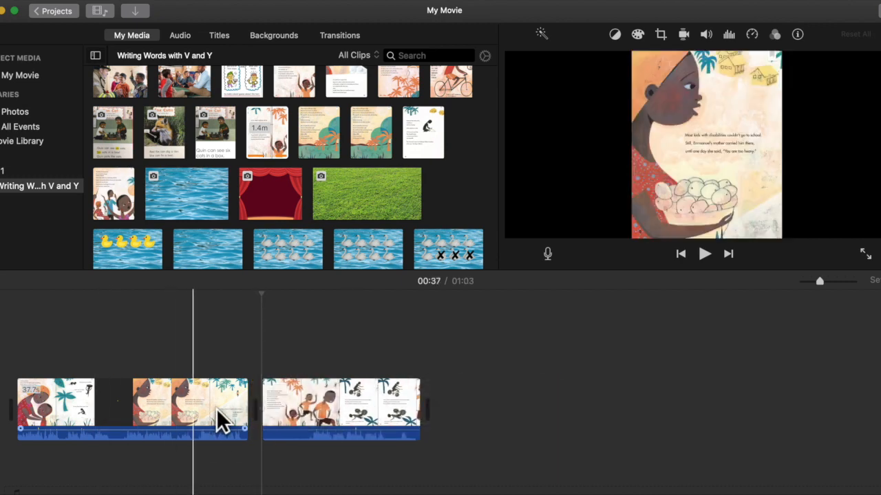
{"action": "key", "text": "super+z"}
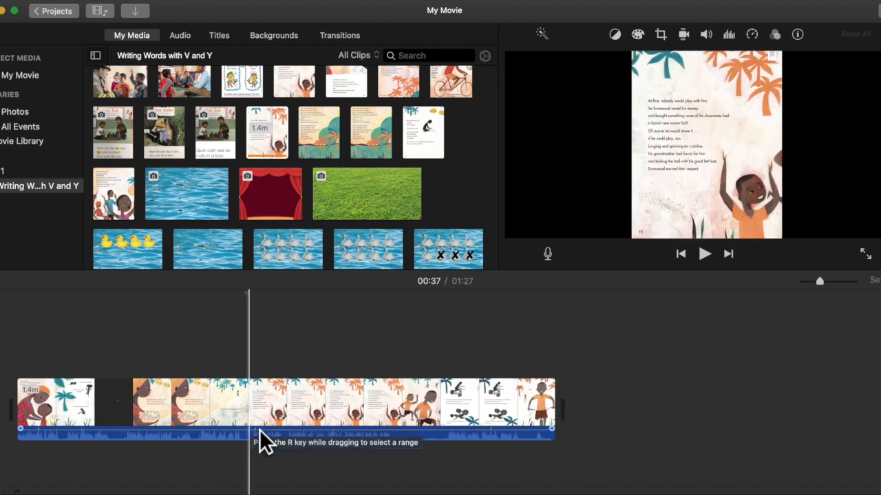
Split the timeline clip at 00:37 and 01:03 and delete the segment between the two cuts.
{"action": "right_click", "coordinate": [261, 442]}
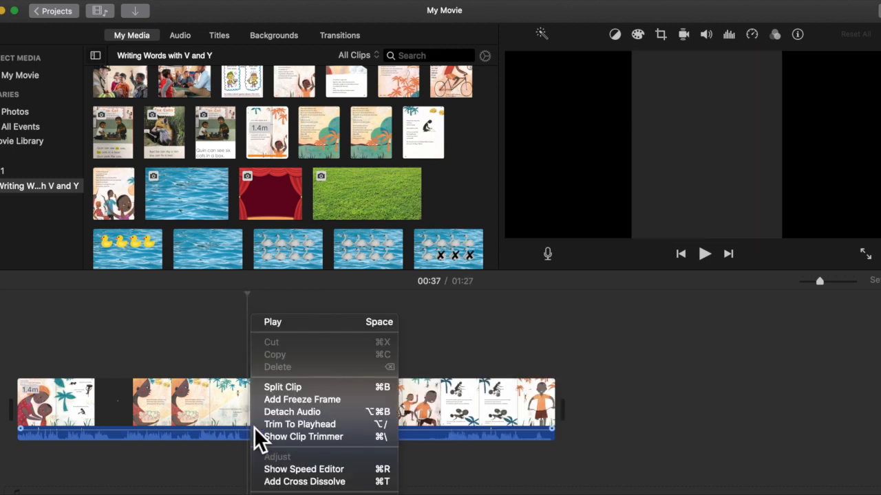
{"action": "left_click", "coordinate": [281, 389]}
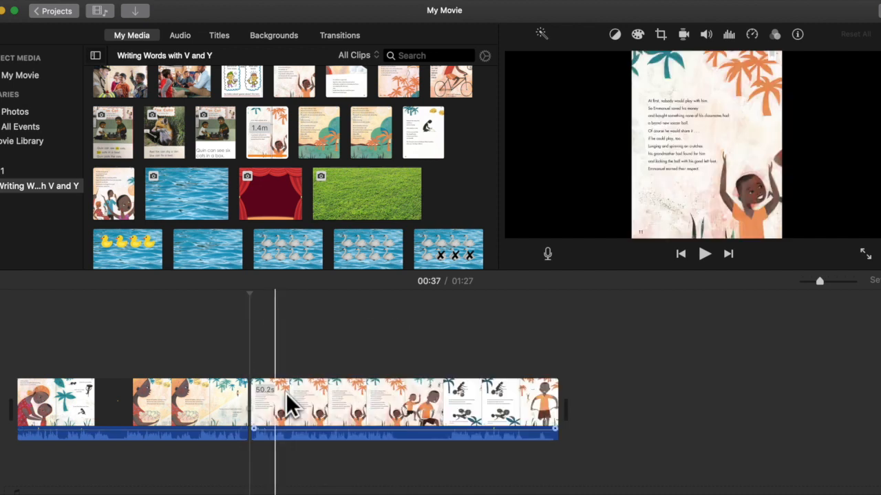
{"action": "left_click", "coordinate": [421, 407]}
{"action": "right_click", "coordinate": [413, 406]}
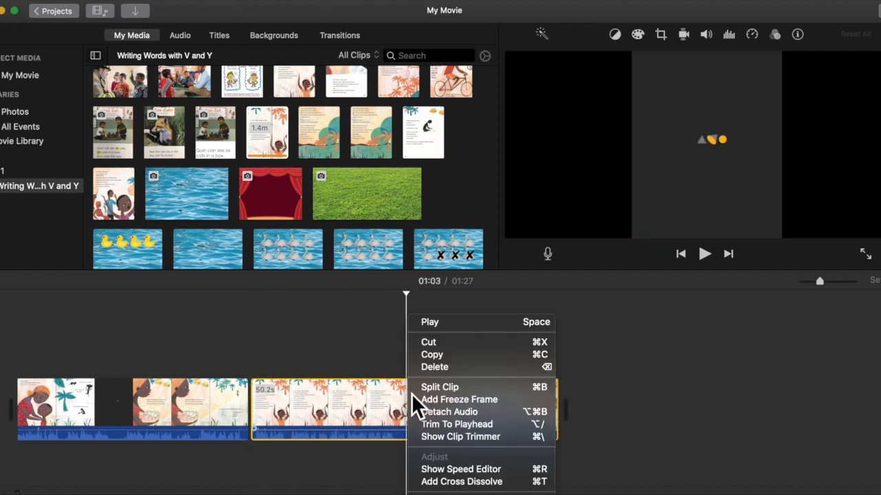
{"action": "left_click", "coordinate": [446, 389]}
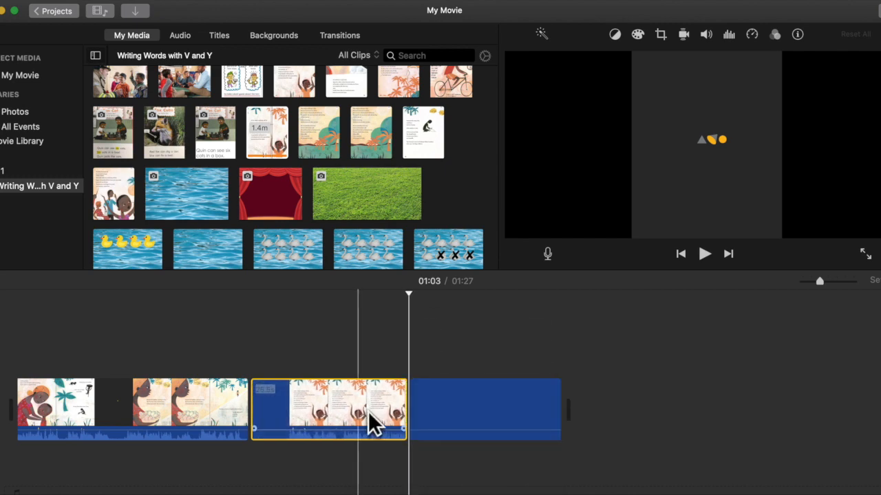
{"action": "key", "text": "Delete"}
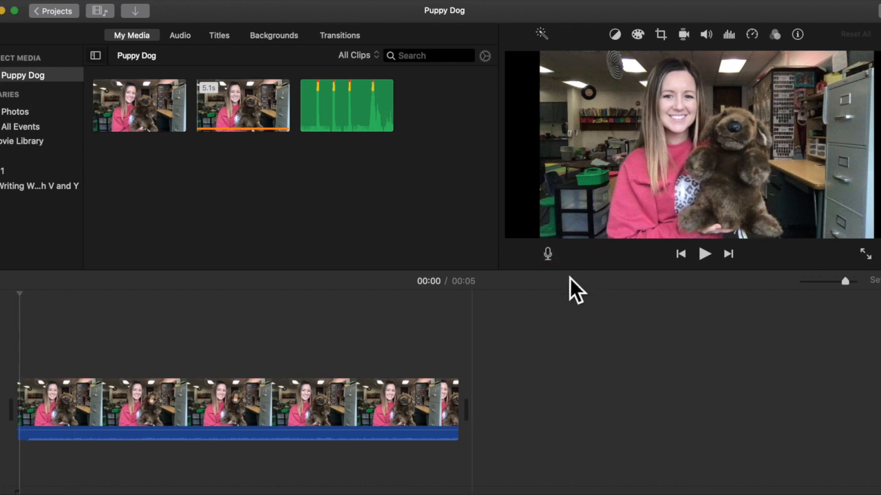
Record a voiceover of about 4.4 s from the start of the Puppy Dog movie and play it back.
{"action": "left_click", "coordinate": [557, 260]}
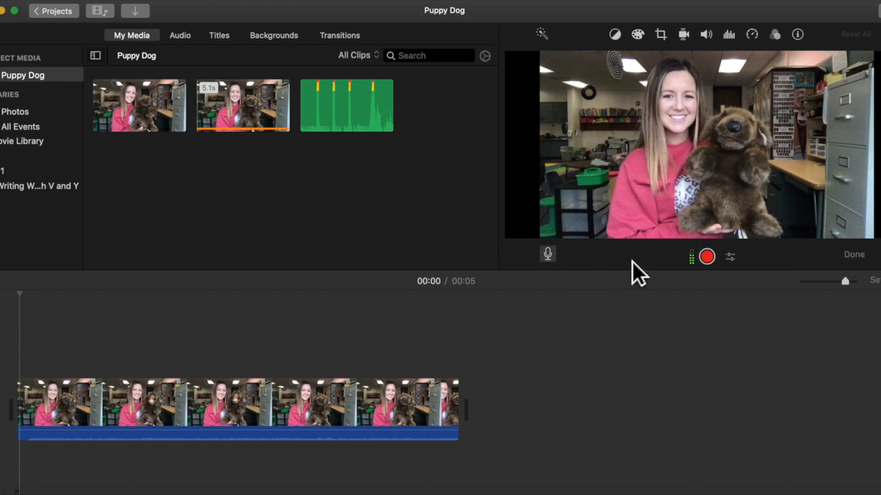
{"action": "left_click", "coordinate": [706, 256]}
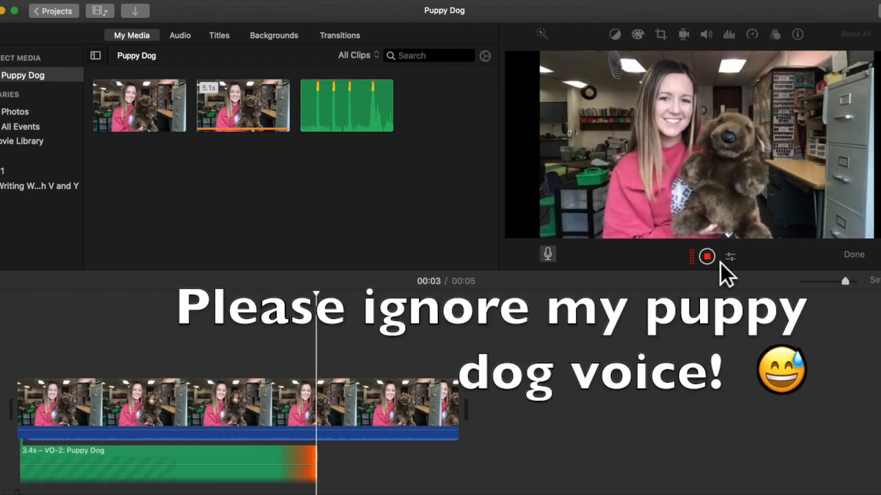
{"action": "key", "text": "space"}
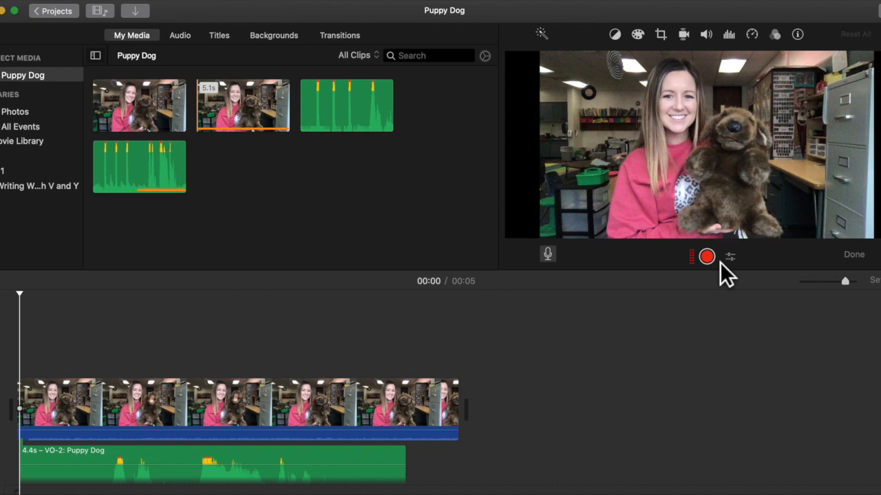
{"action": "left_click", "coordinate": [864, 266]}
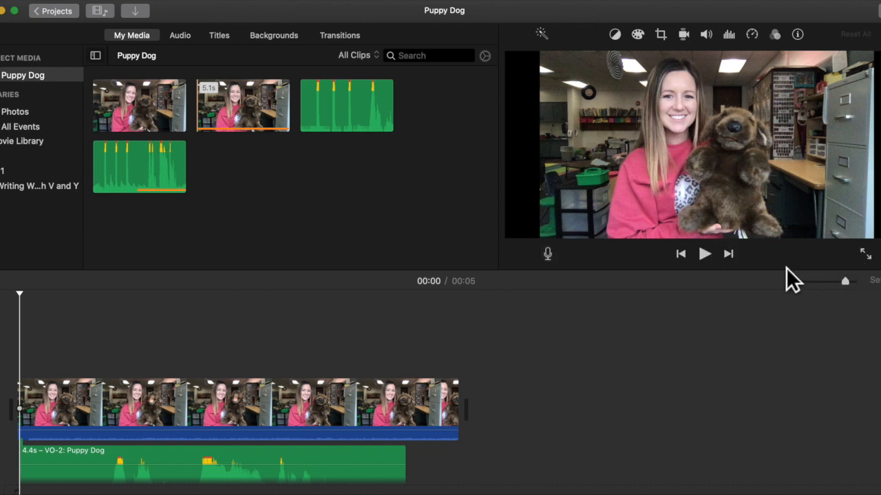
{"action": "left_click", "coordinate": [713, 259]}
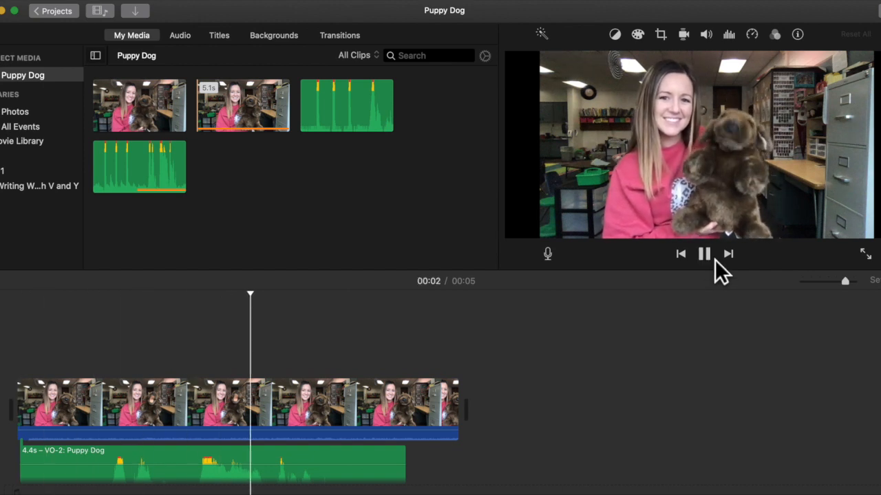
{"action": "left_click", "coordinate": [715, 259]}
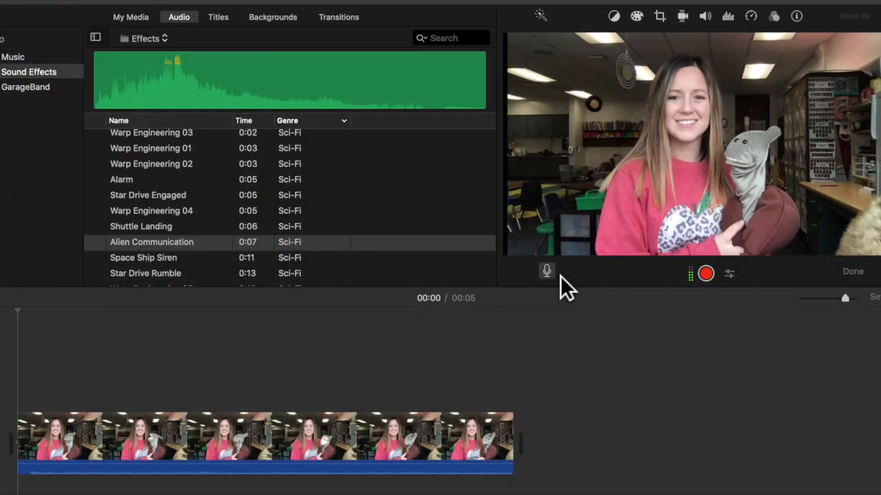
Record a voiceover of about 5.2 s from the start of the Snail movie.
{"action": "left_click", "coordinate": [706, 274]}
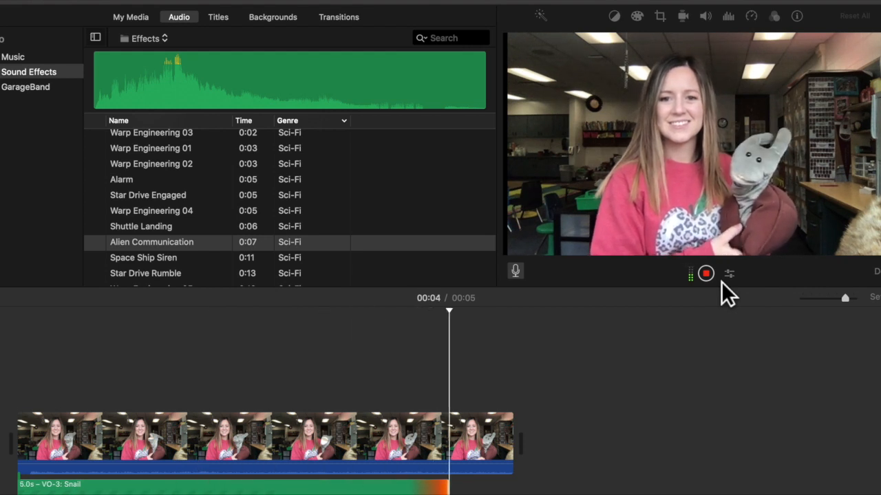
{"action": "key", "text": "space"}
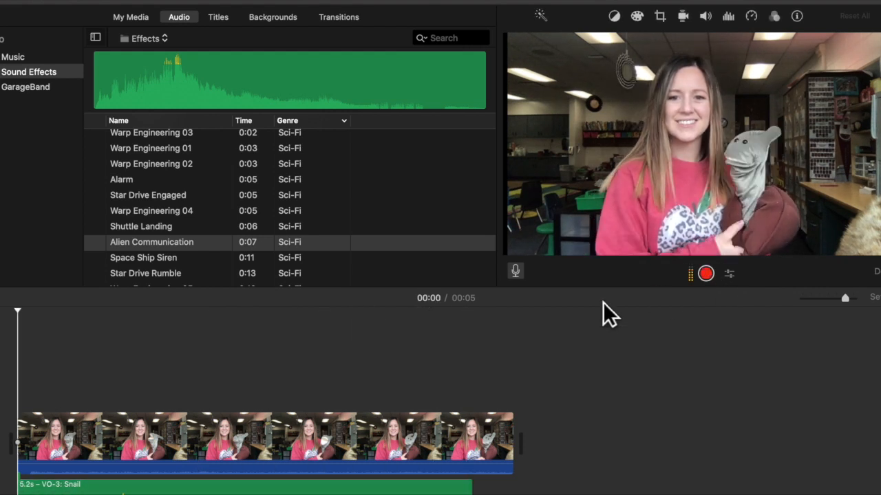
Apply the Pitch Down 2 audio effect to the Snail voiceover and play the movie from near the start.
{"action": "left_click", "coordinate": [66, 491]}
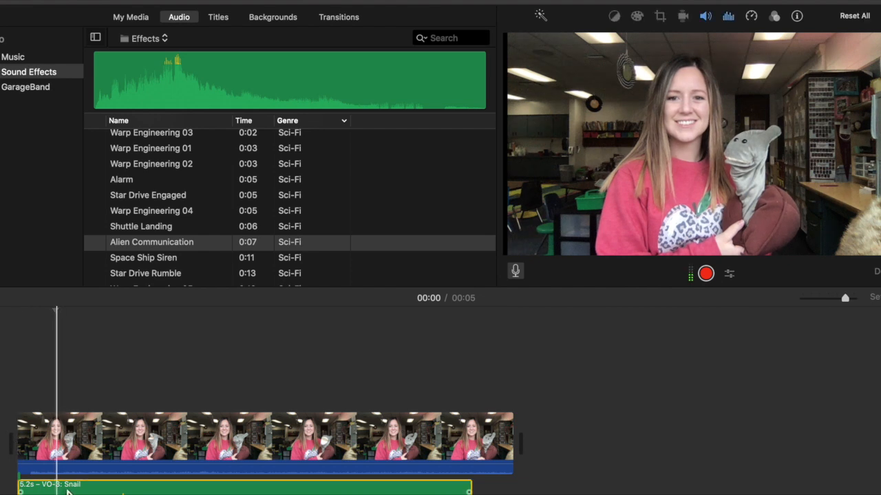
{"action": "left_click", "coordinate": [783, 23]}
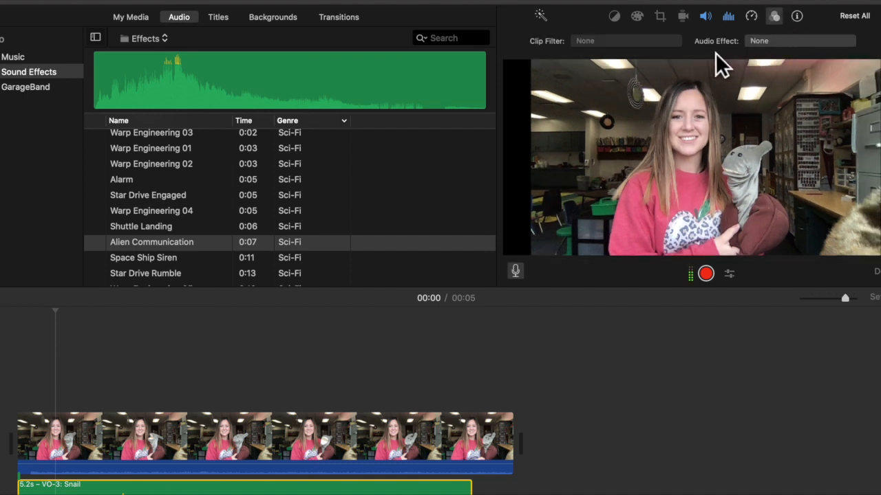
{"action": "left_click", "coordinate": [763, 43]}
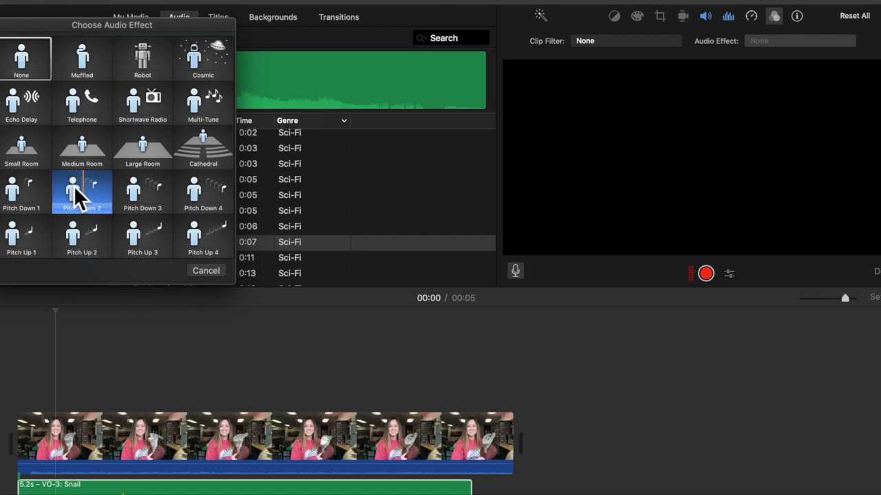
{"action": "left_click", "coordinate": [73, 186]}
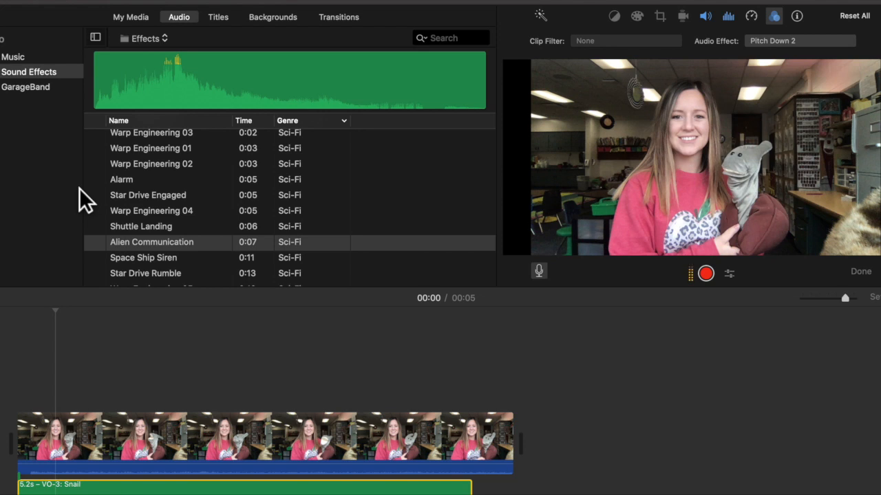
{"action": "left_click", "coordinate": [38, 416]}
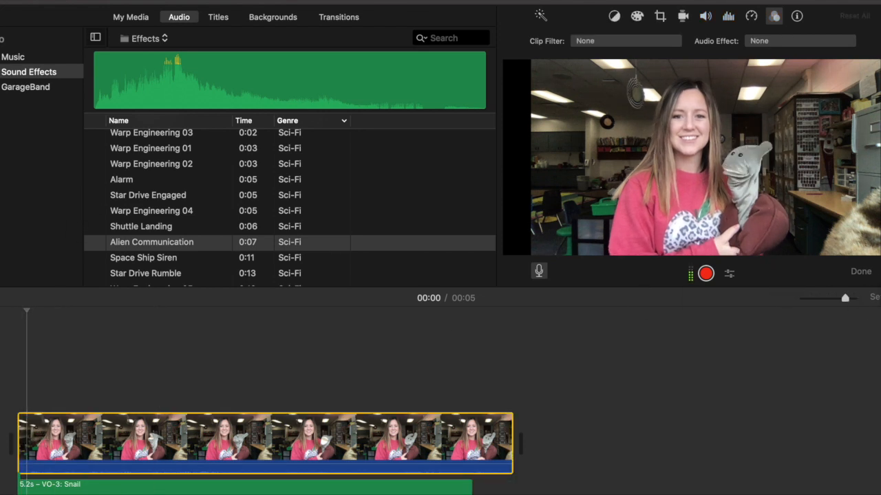
{"action": "left_click", "coordinate": [711, 278]}
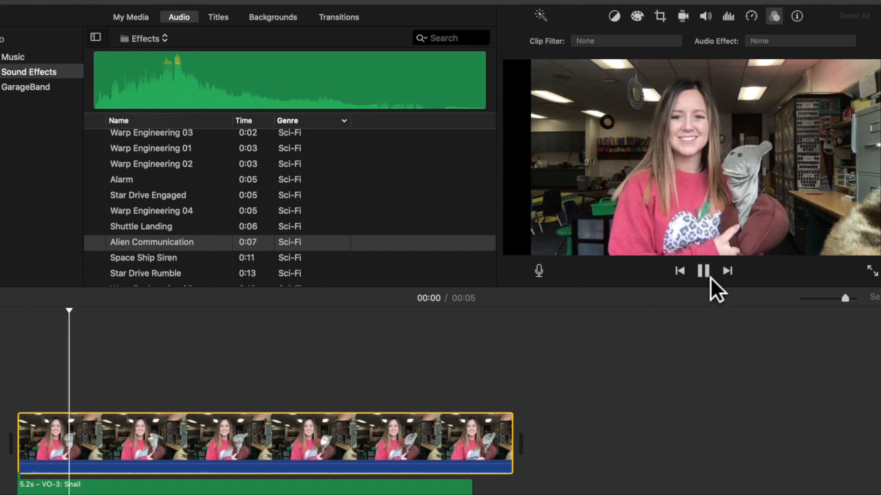